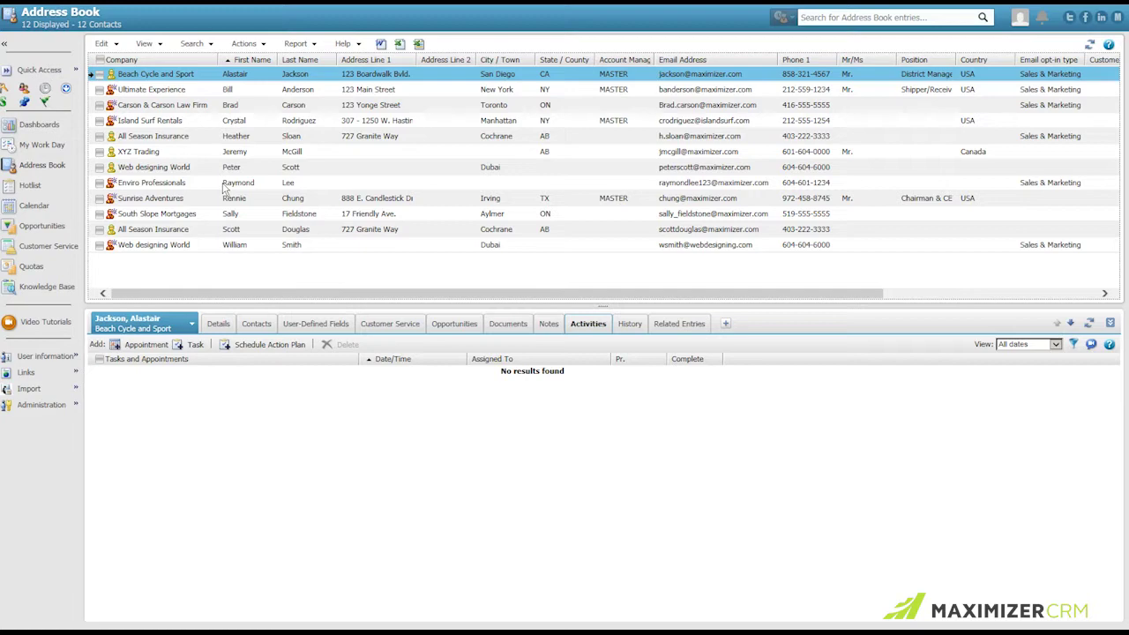
# Schedule a to-do for the Sunrise Adventures contact with activity "Call to see" dated 2/24/2016, and check it in the Hotlist
pyautogui.click(318, 203)
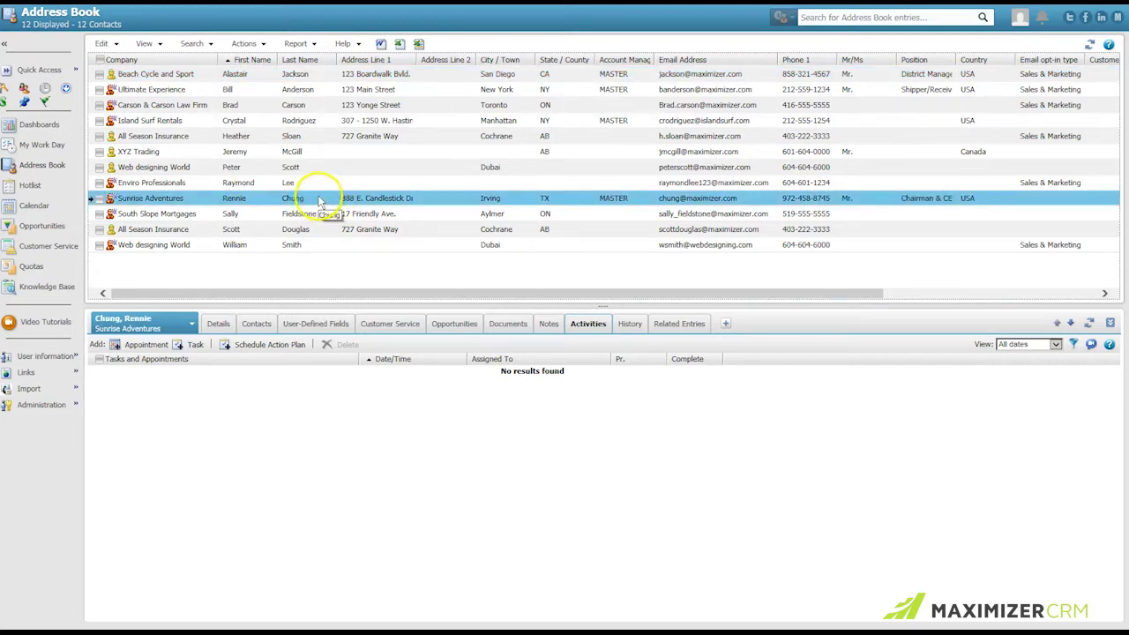
pyautogui.rightClick(322, 201)
pyautogui.moveTo(366, 279)
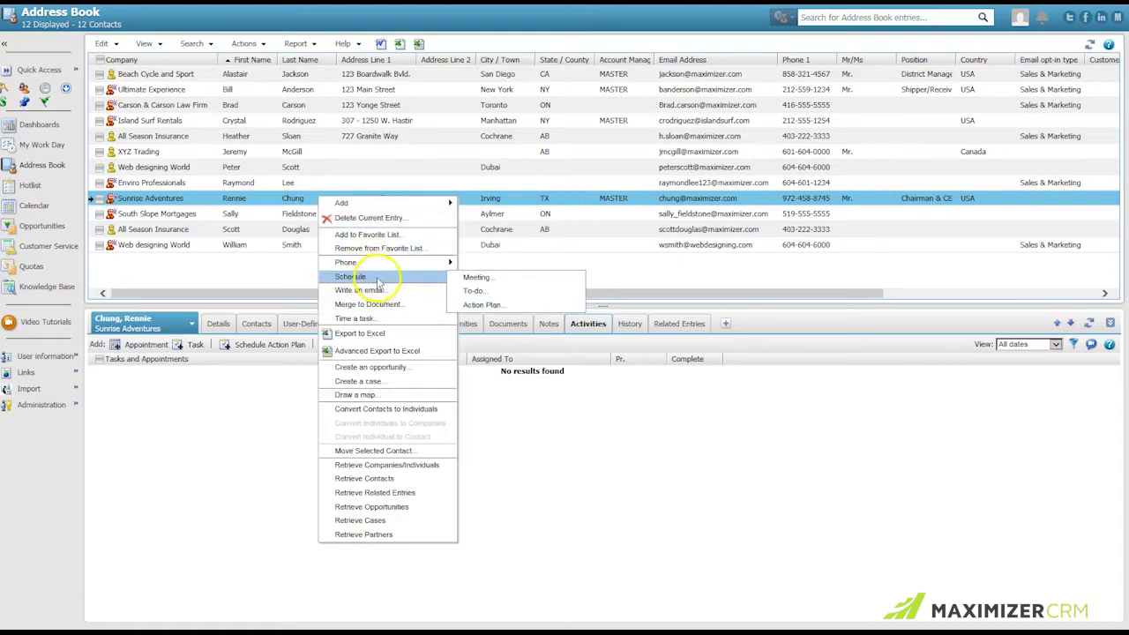
pyautogui.click(477, 291)
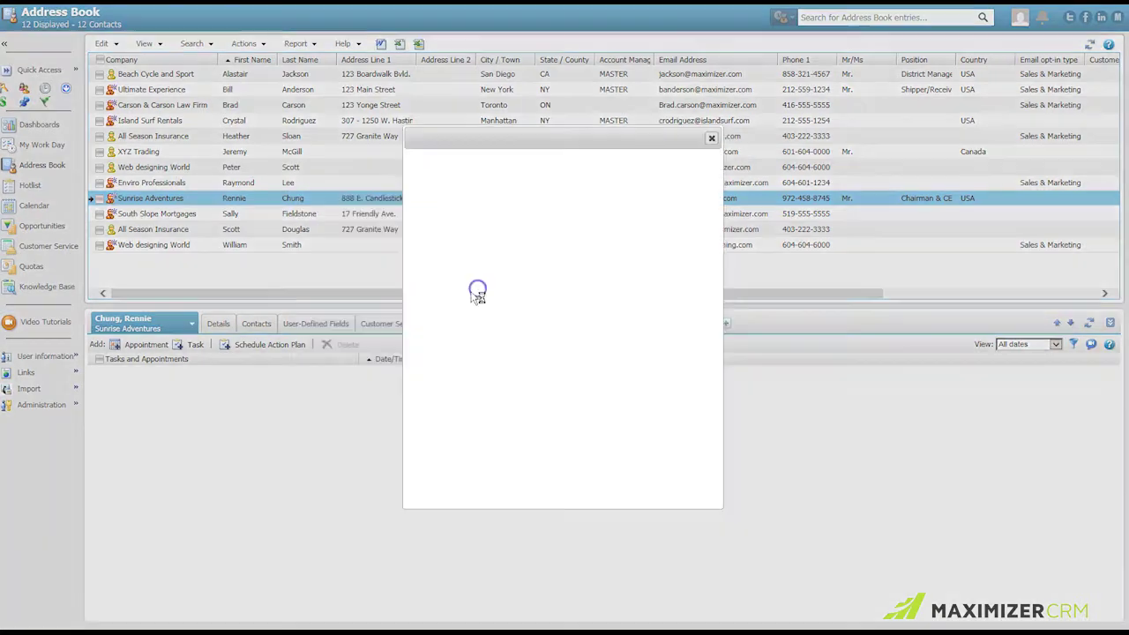
pyautogui.moveTo(505, 253); pyautogui.dragTo(459, 263)
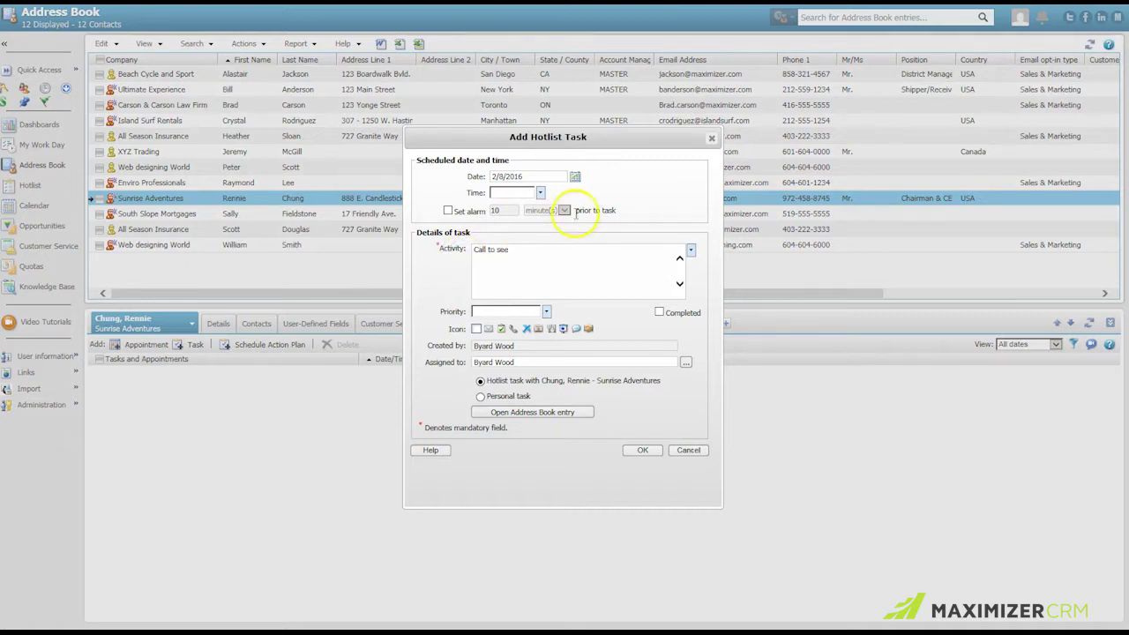
pyautogui.click(574, 176)
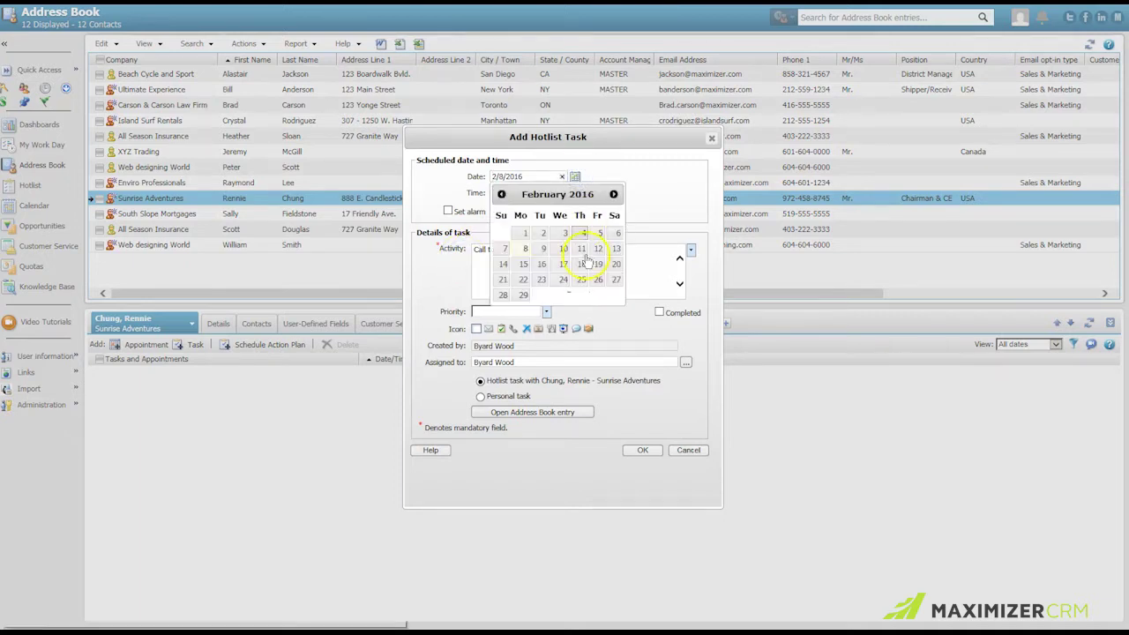
pyautogui.click(563, 279)
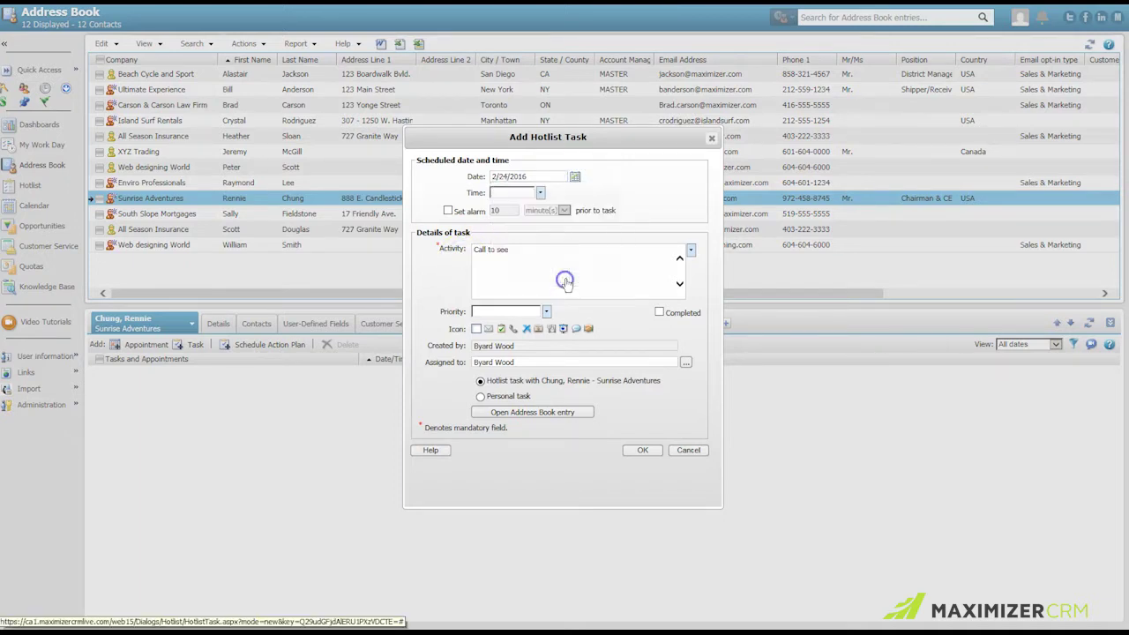
pyautogui.click(642, 451)
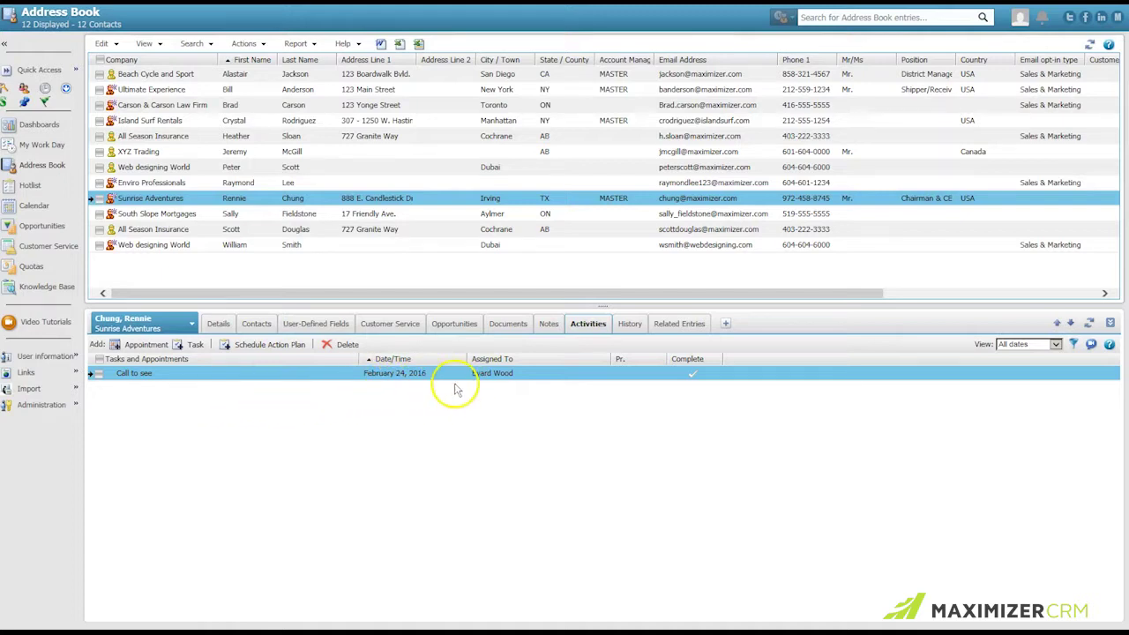
pyautogui.click(49, 191)
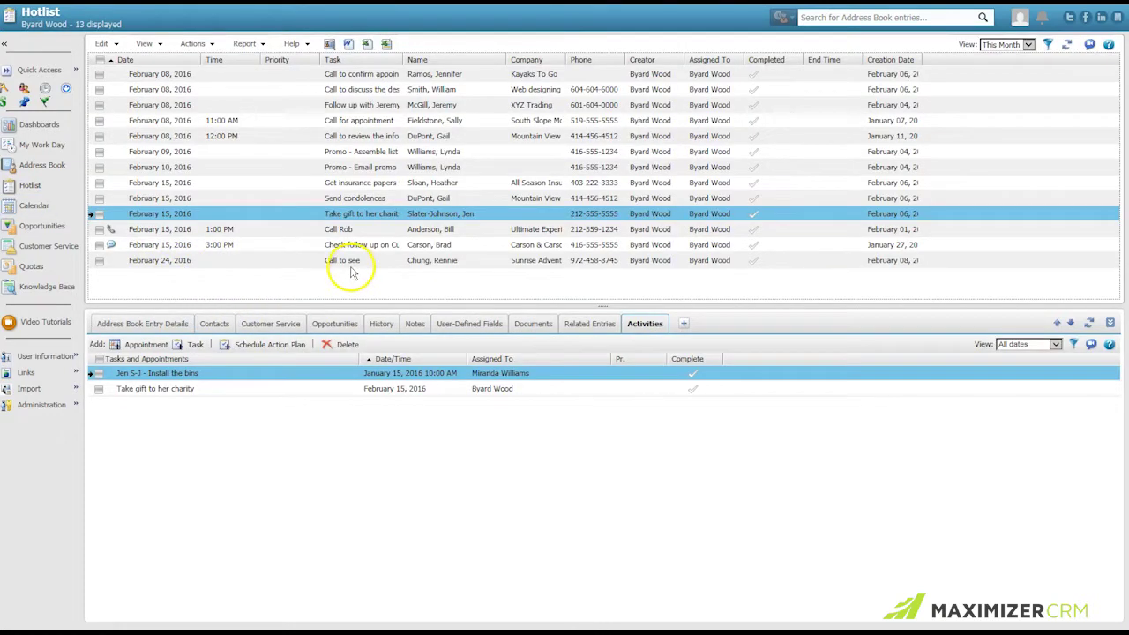
# From the Address Book, start a second task for the Sunrise Adventures contact, dated 2/25/2016 with activity "Prepare the docs"
pyautogui.click(44, 165)
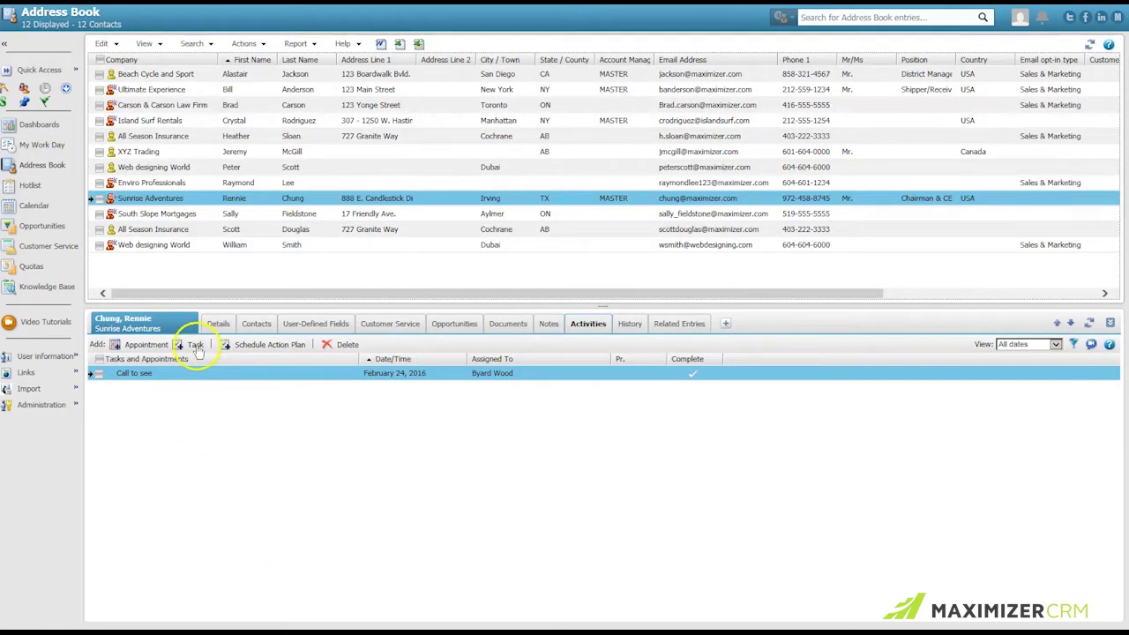
pyautogui.click(195, 345)
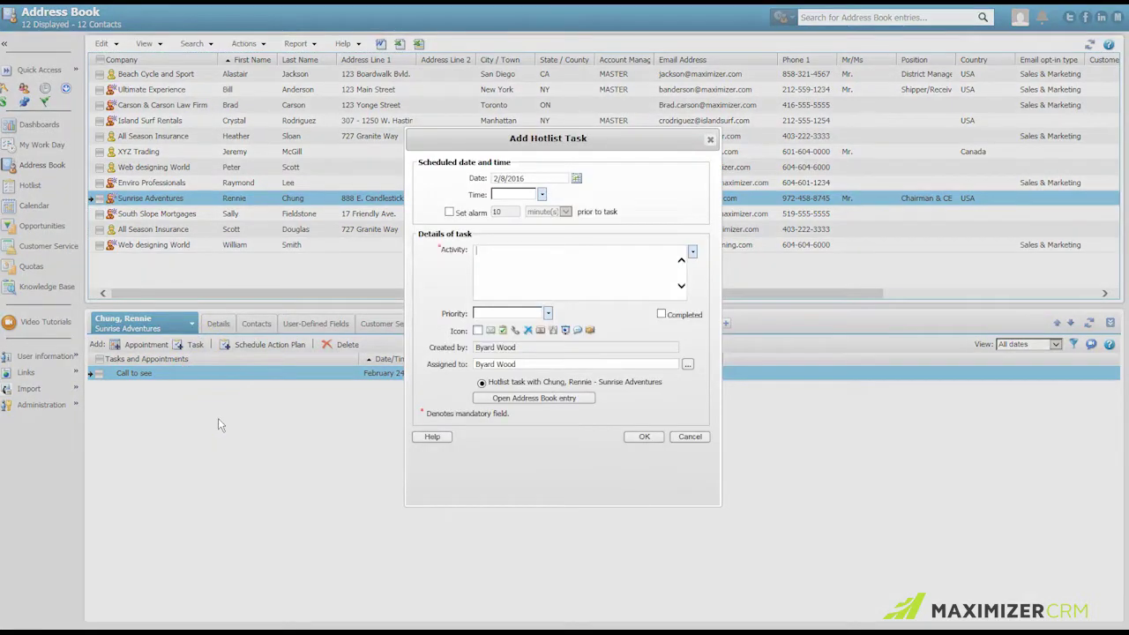
pyautogui.click(576, 178)
pyautogui.click(583, 280)
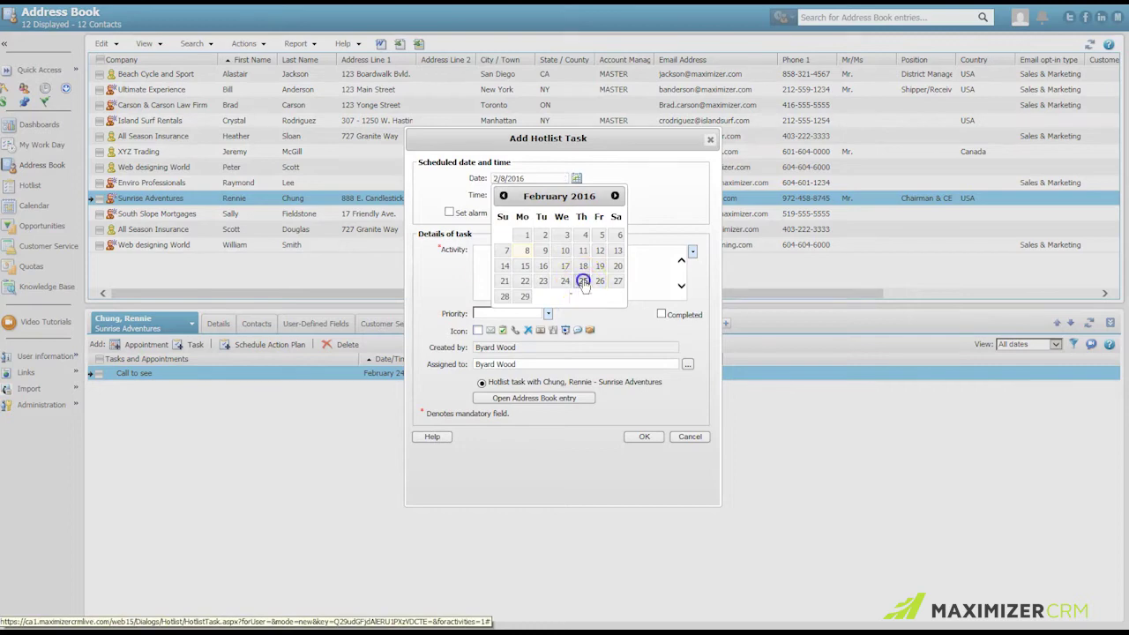
pyautogui.click(491, 252)
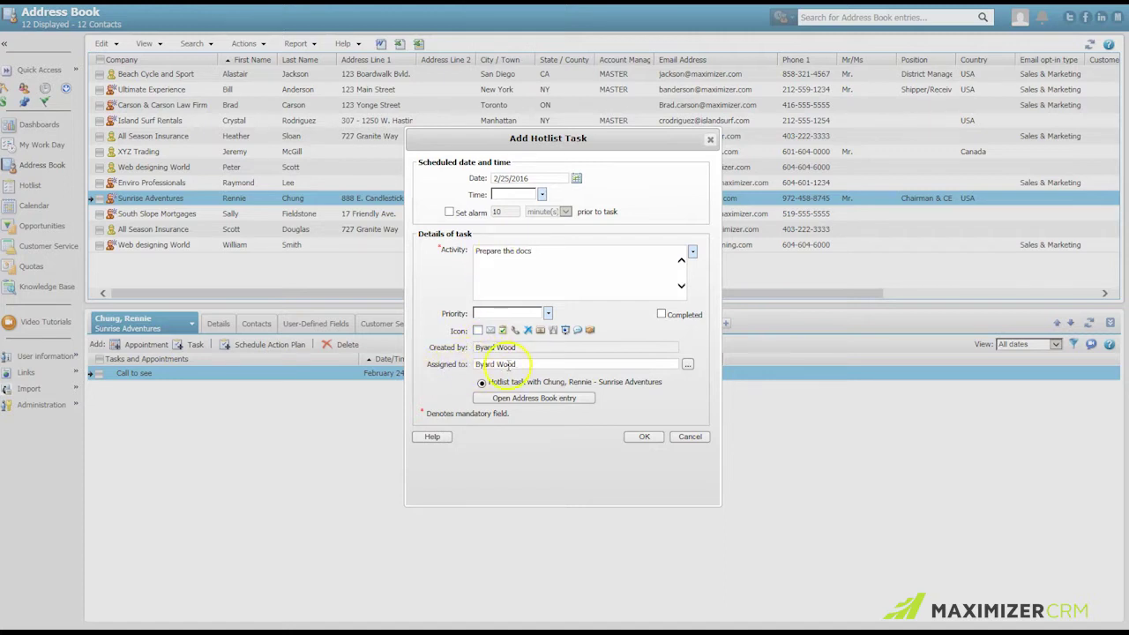
# Assign the new task to the other listed user and save it, accepting that it goes to that user's Hotlist
pyautogui.click(686, 365)
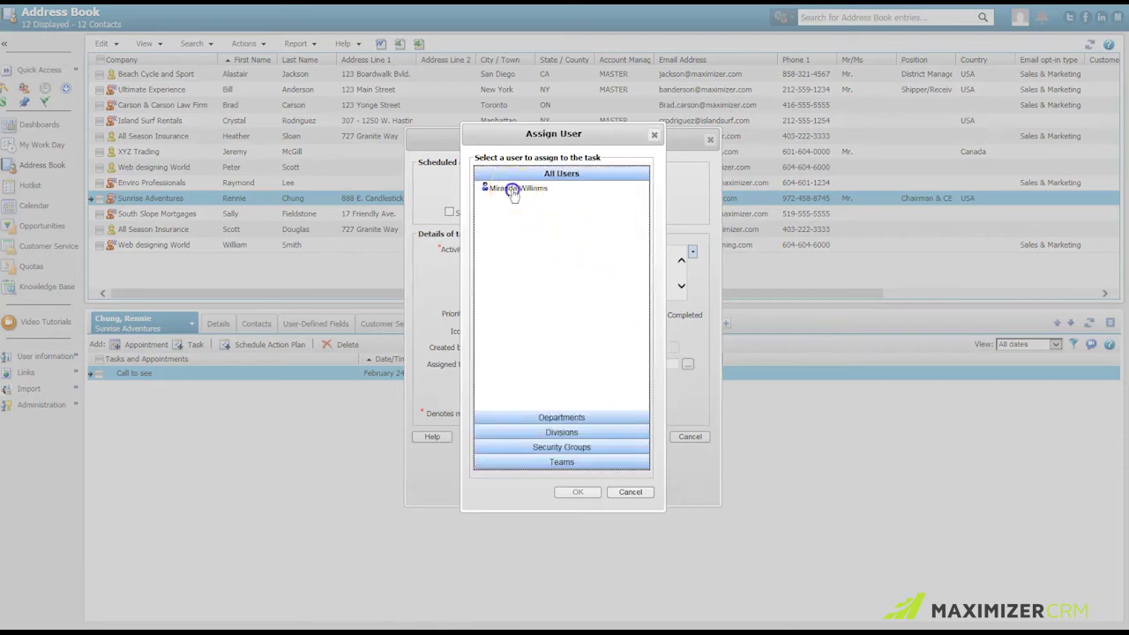
pyautogui.click(513, 191)
pyautogui.click(577, 493)
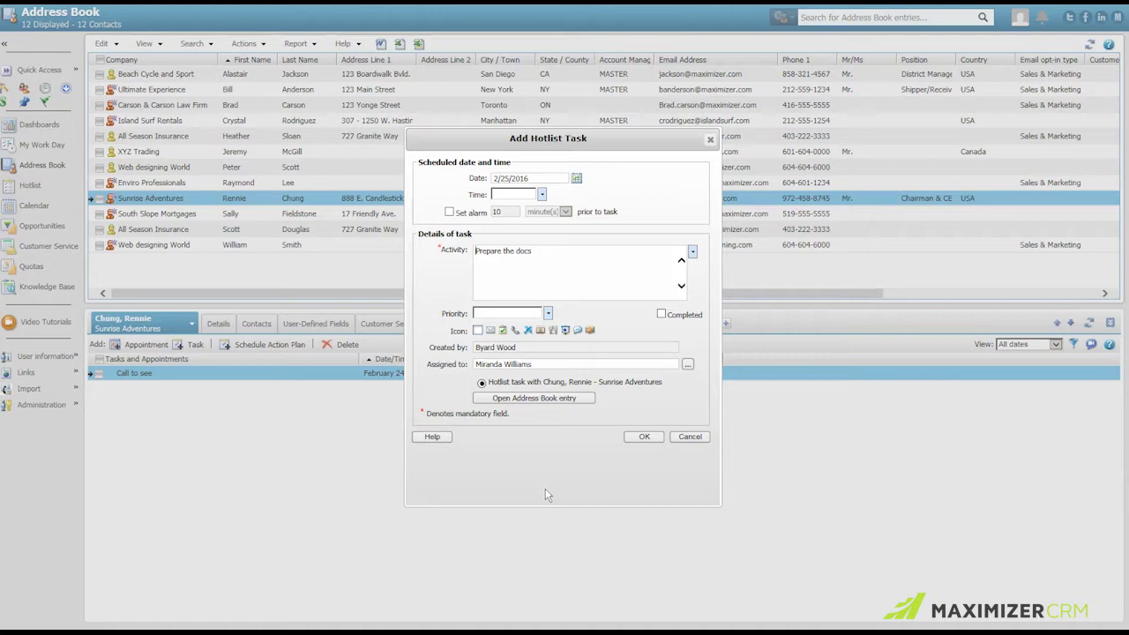
pyautogui.click(645, 436)
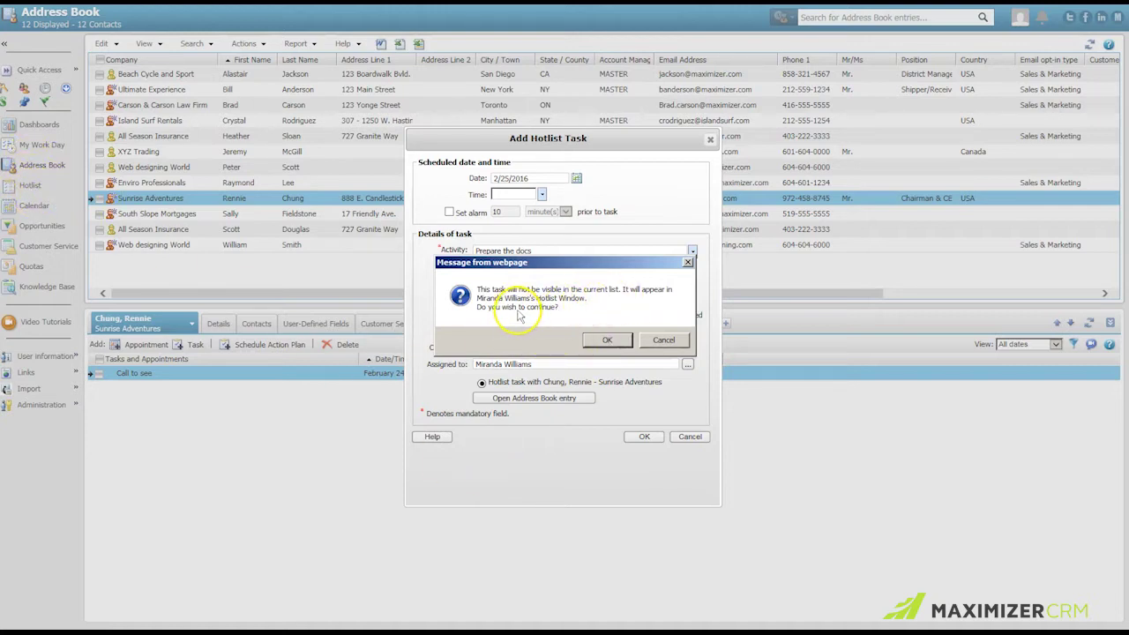
pyautogui.click(607, 340)
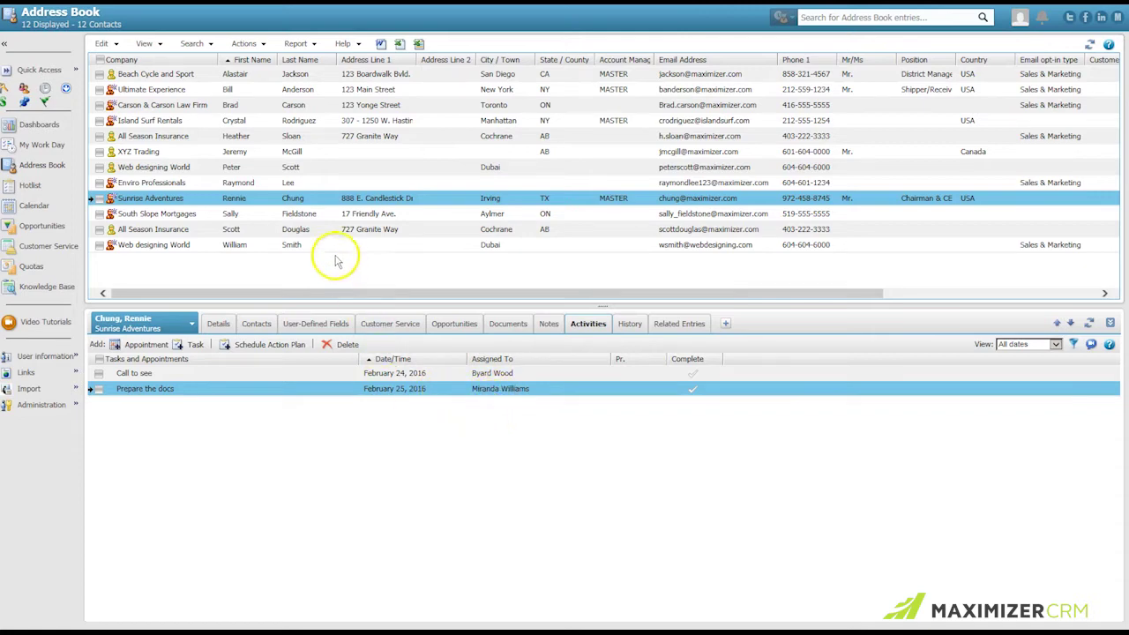
# Move the five February 15, 2016 Hotlist tasks forwards by 5 days, skipping non-work days, and clear the selection
pyautogui.click(57, 187)
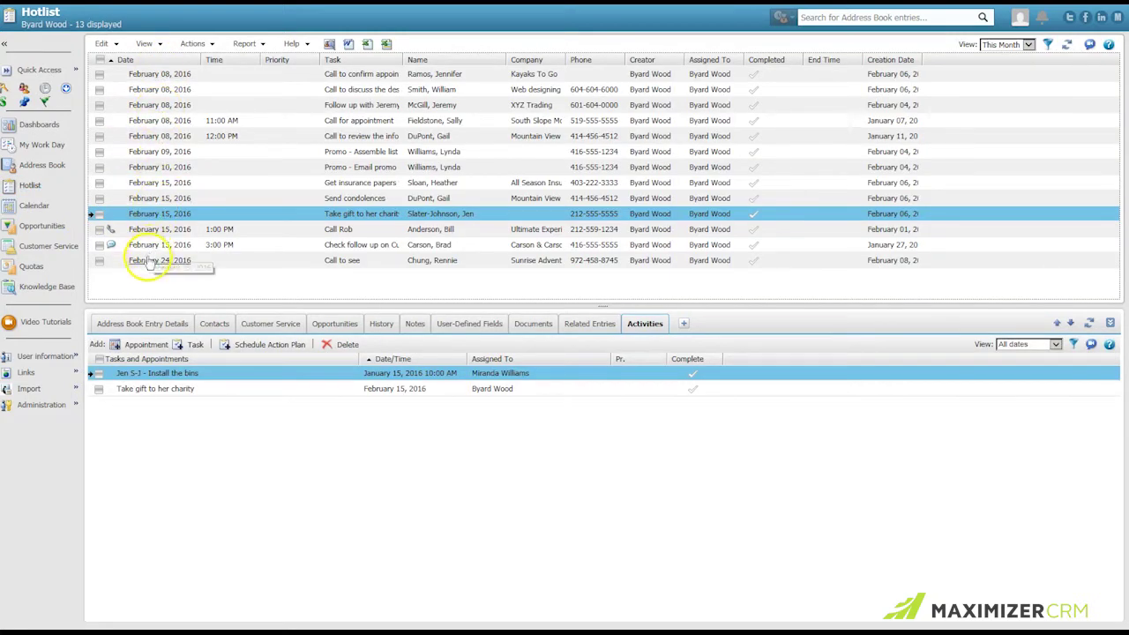
pyautogui.click(99, 183)
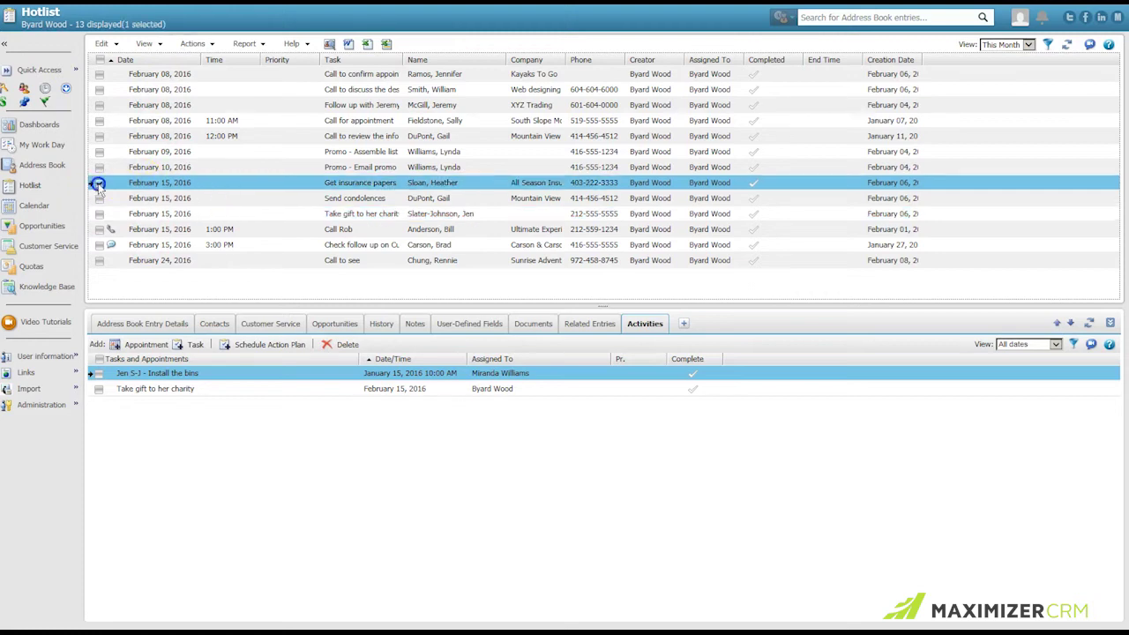
pyautogui.click(99, 198)
pyautogui.click(99, 214)
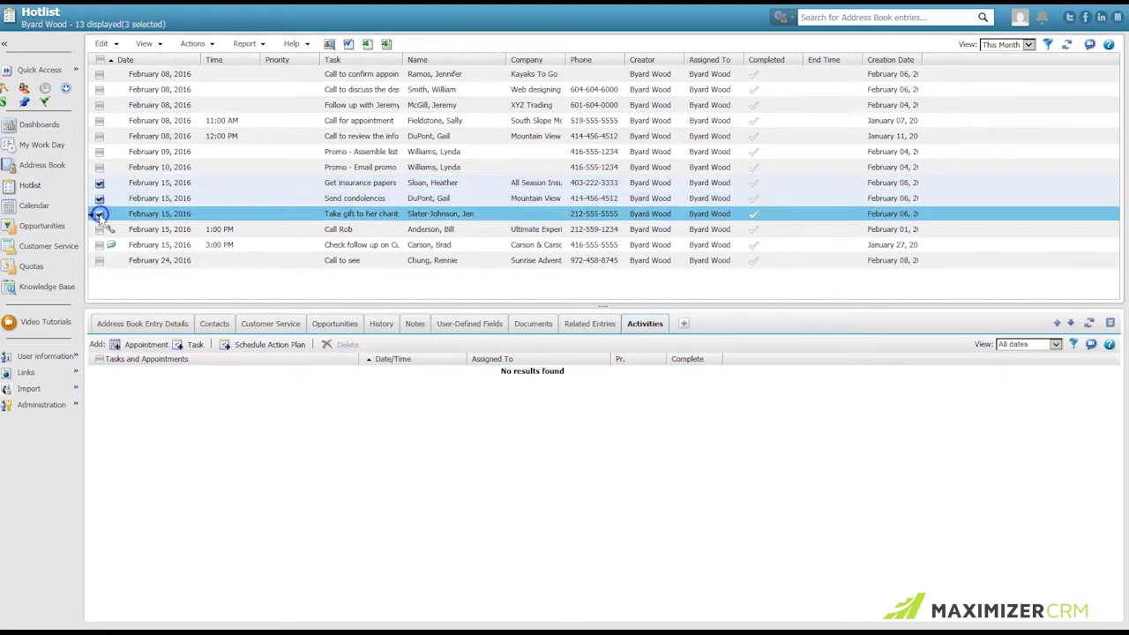
pyautogui.click(98, 229)
pyautogui.click(98, 244)
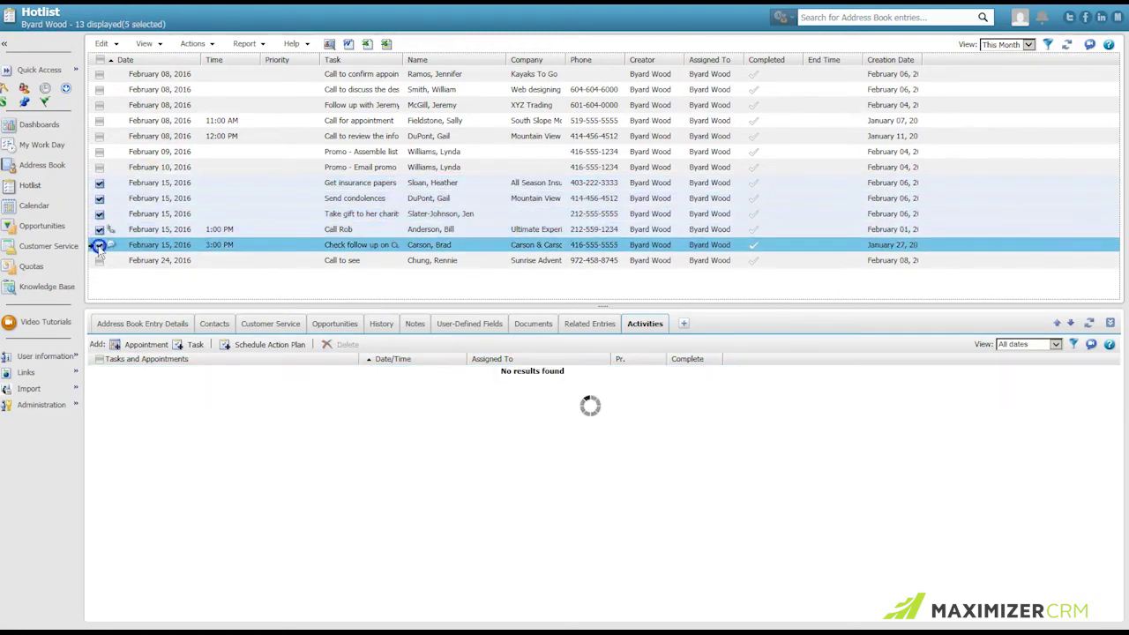
pyautogui.rightClick(251, 199)
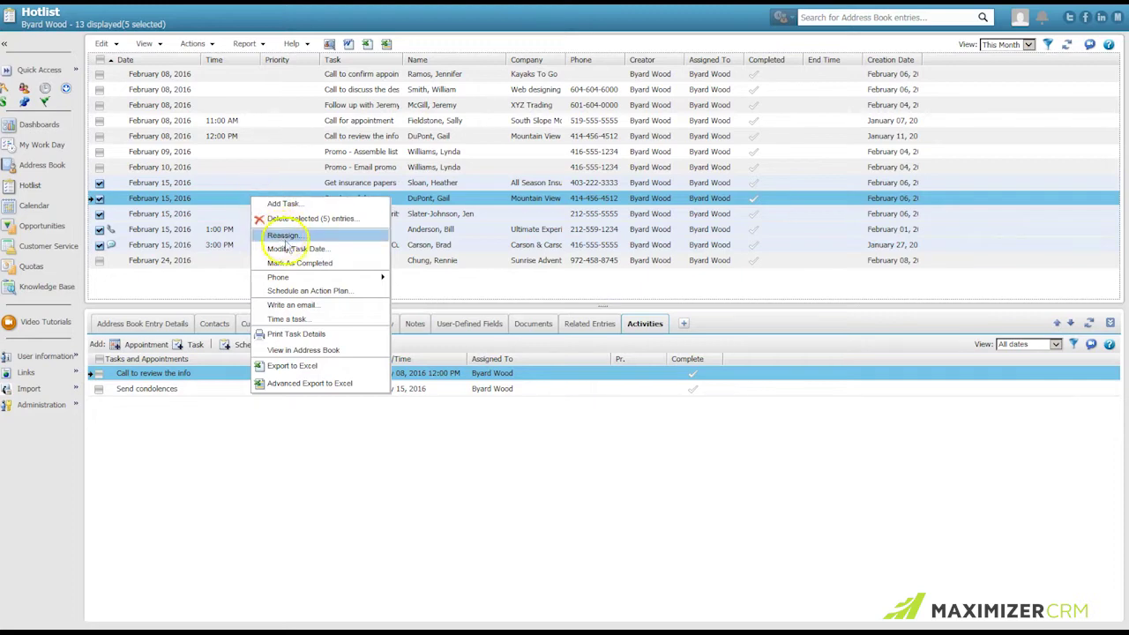
pyautogui.click(293, 249)
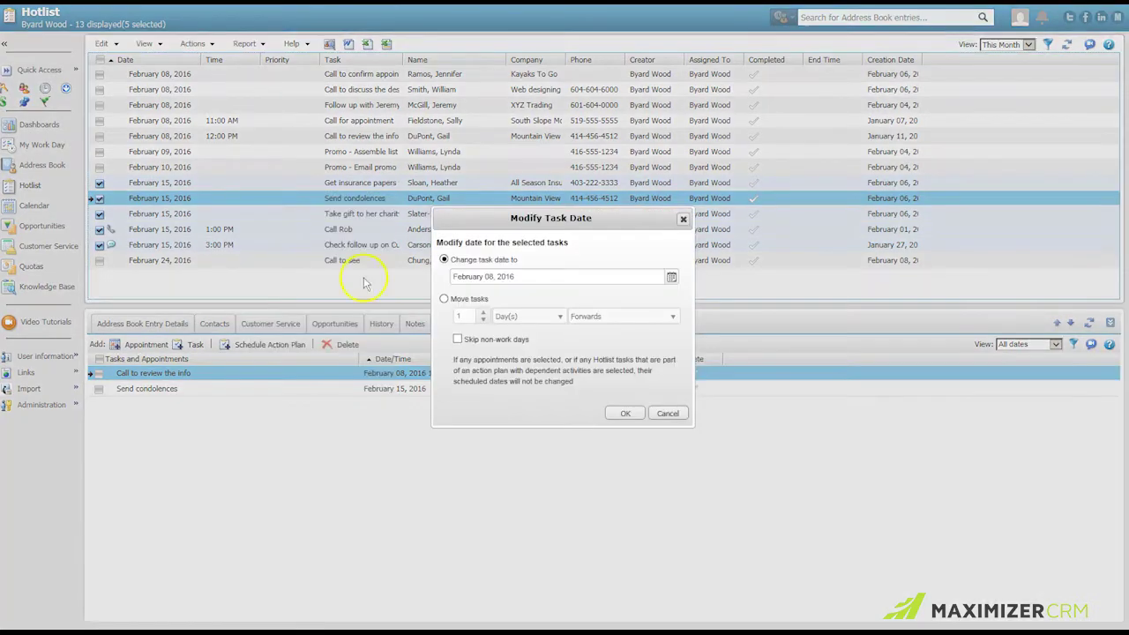
pyautogui.click(671, 278)
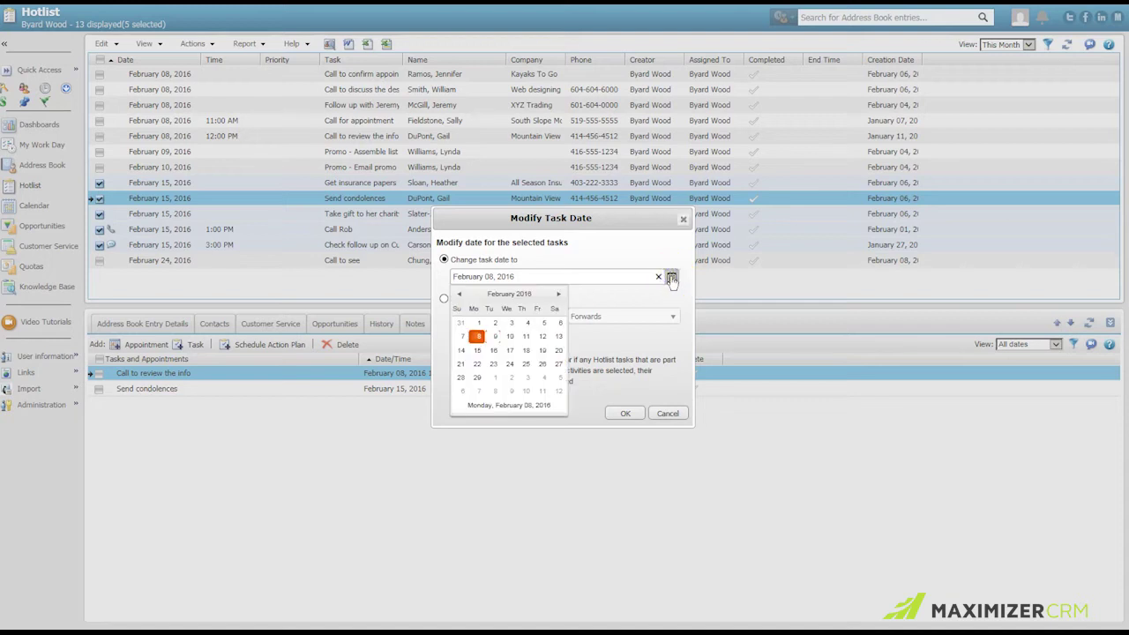
pyautogui.click(671, 278)
pyautogui.click(443, 298)
pyautogui.click(446, 318)
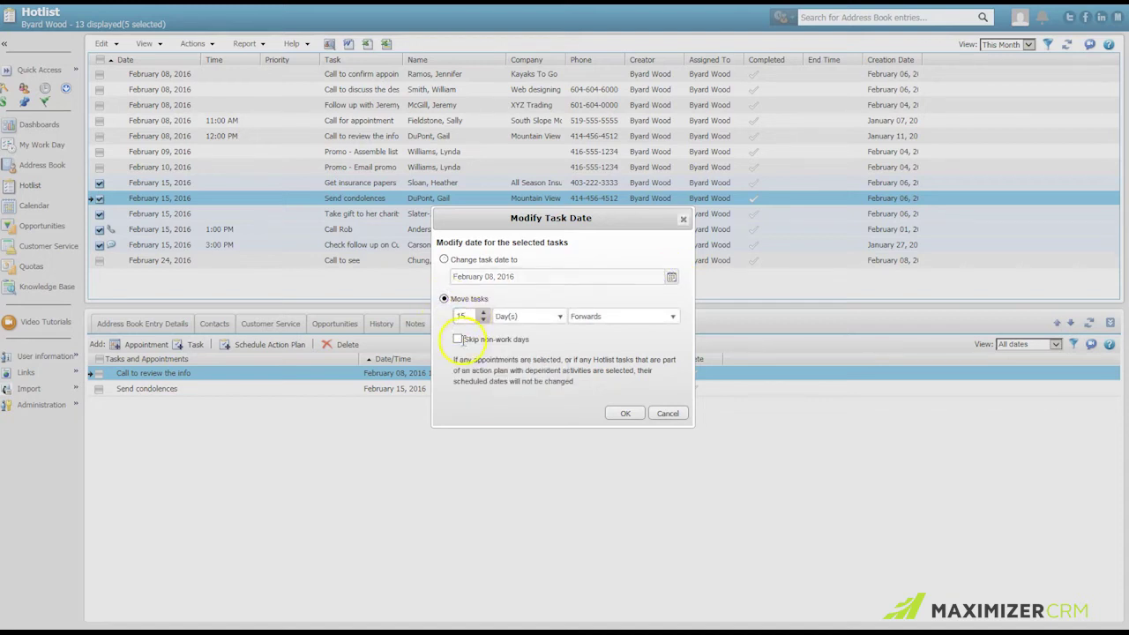
pyautogui.click(474, 316)
pyautogui.click(457, 340)
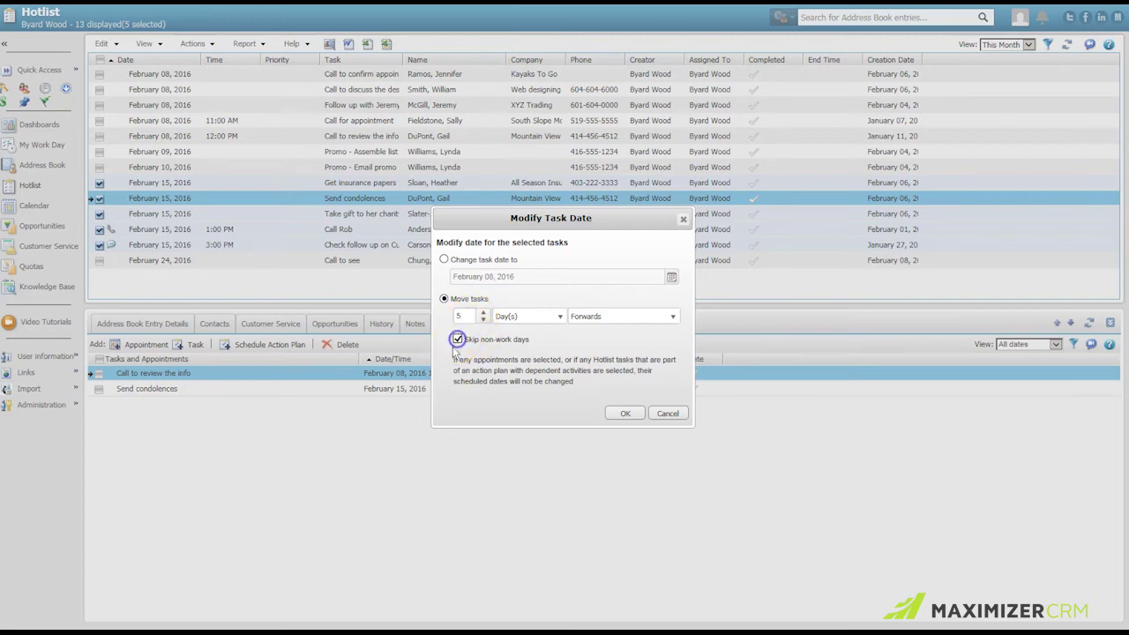
pyautogui.click(625, 415)
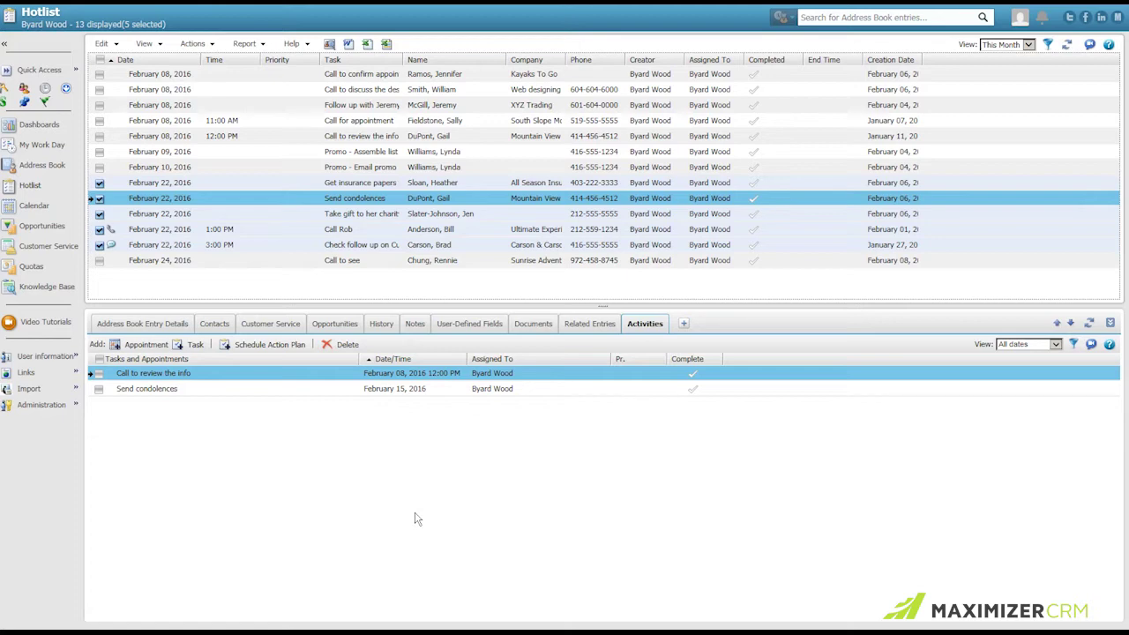
pyautogui.click(99, 60)
pyautogui.click(100, 60)
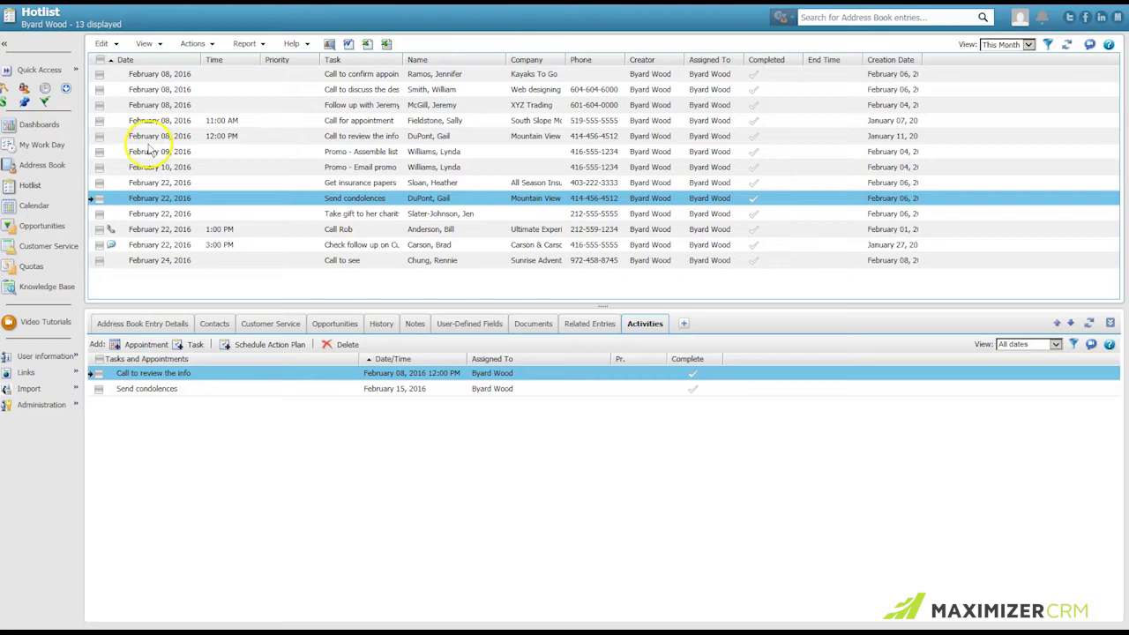
# Clear all displayed entries from the Address Book list
pyautogui.click(56, 167)
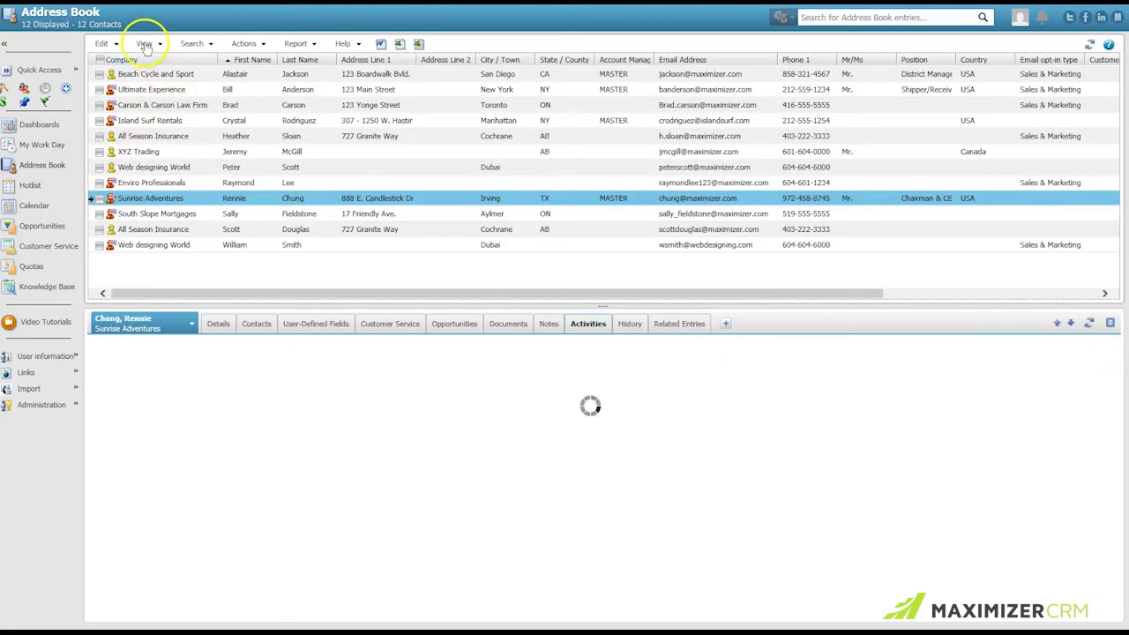
pyautogui.click(145, 44)
pyautogui.click(154, 58)
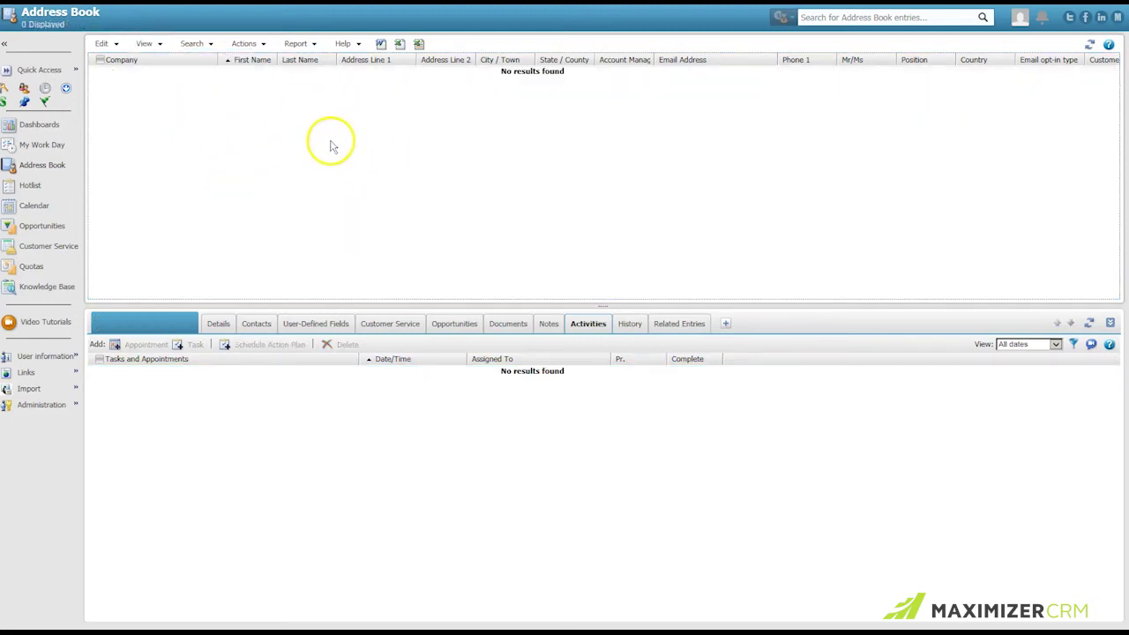
# View the Address Book entry of the Kayaks To Go contact from the "Call to confirm appointment" Hotlist task
pyautogui.click(44, 186)
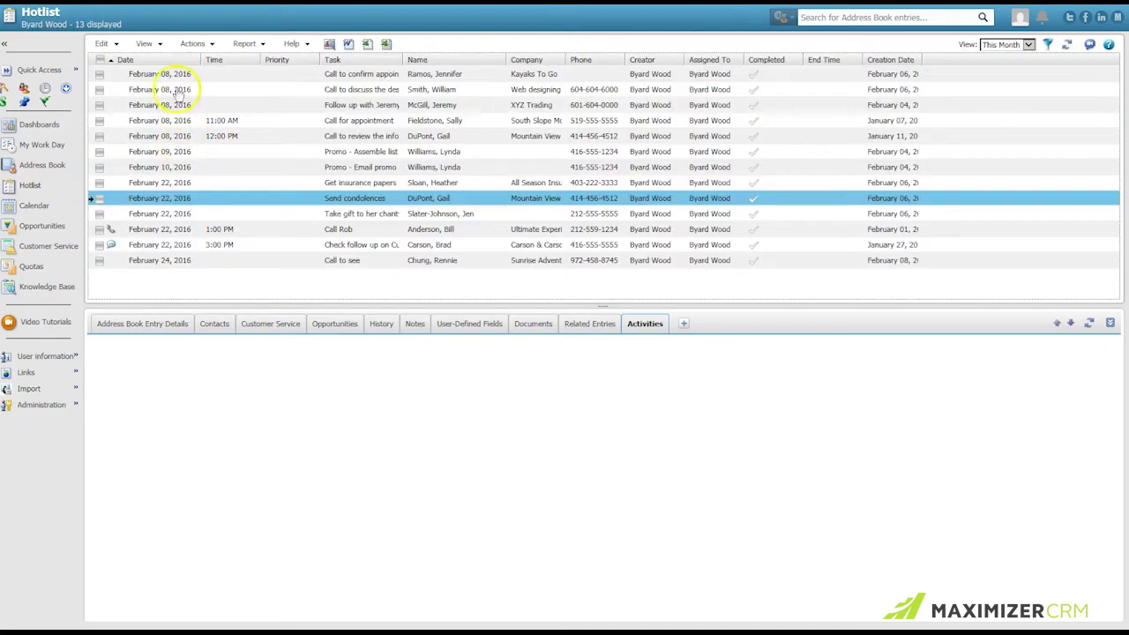
pyautogui.click(284, 74)
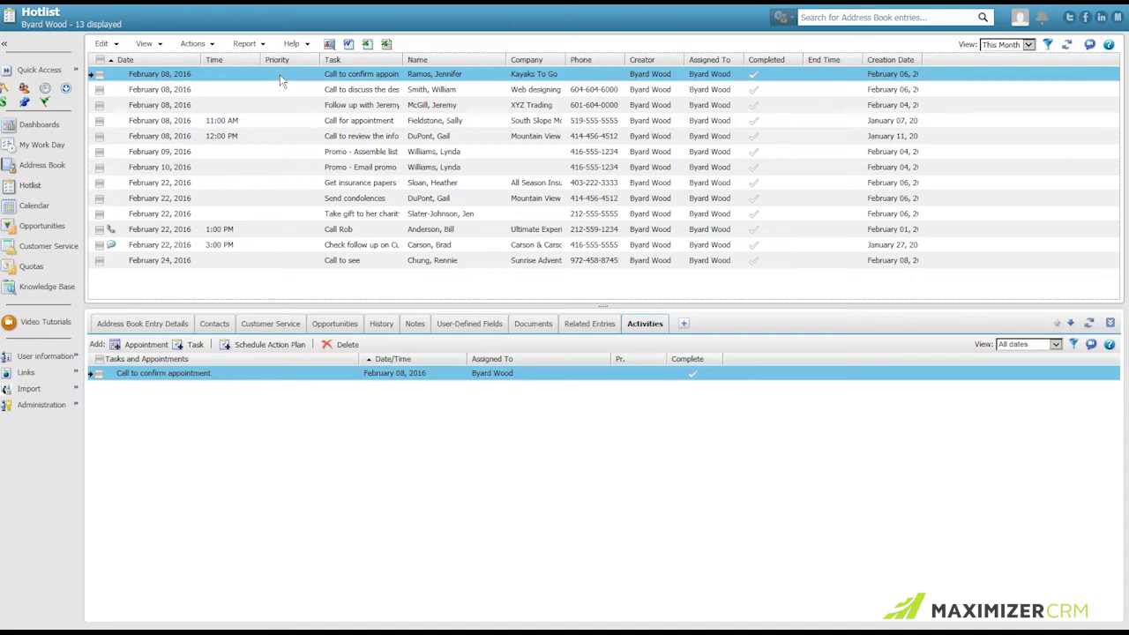
pyautogui.click(329, 44)
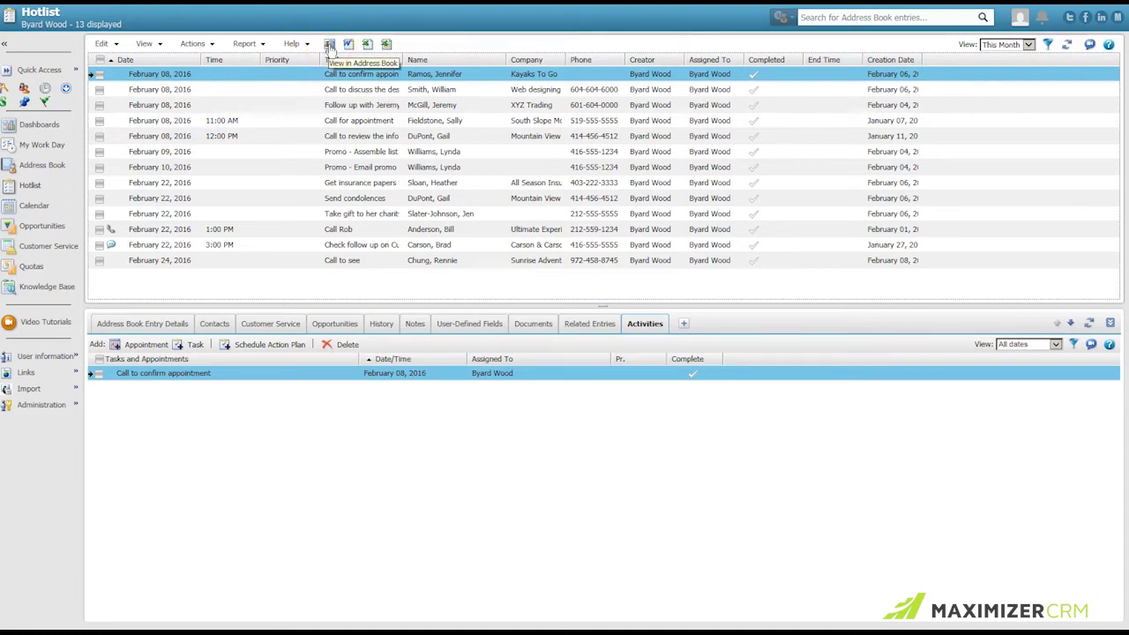
pyautogui.click(329, 44)
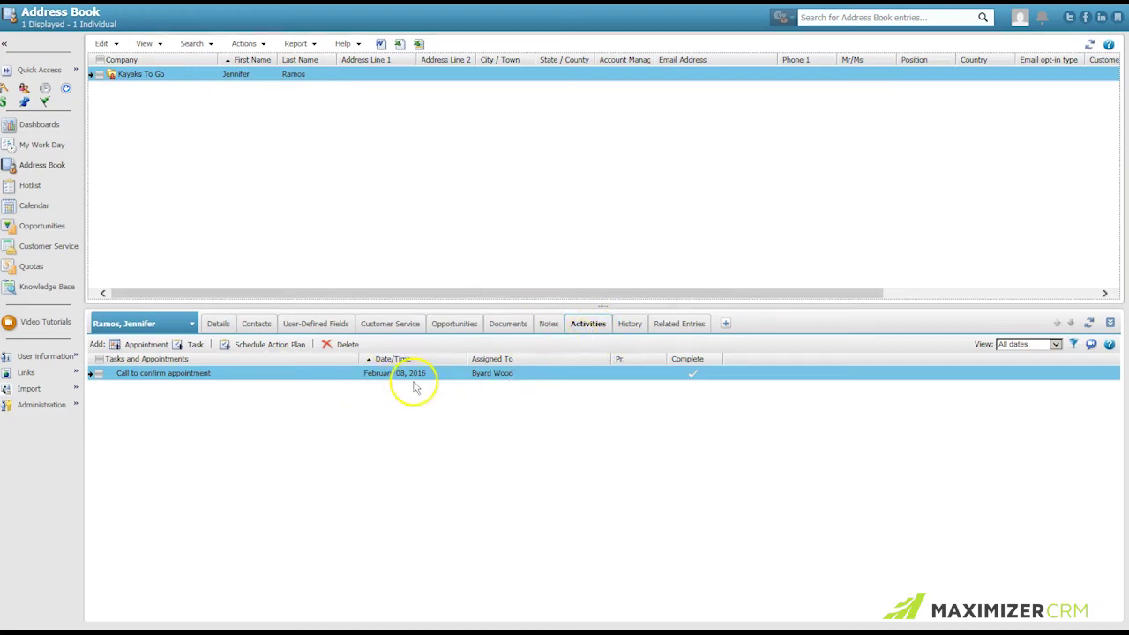
# View the Address Book entries for the other four February 08, 2016 Hotlist tasks and show the Kayaks To Go contact's details
pyautogui.click(59, 190)
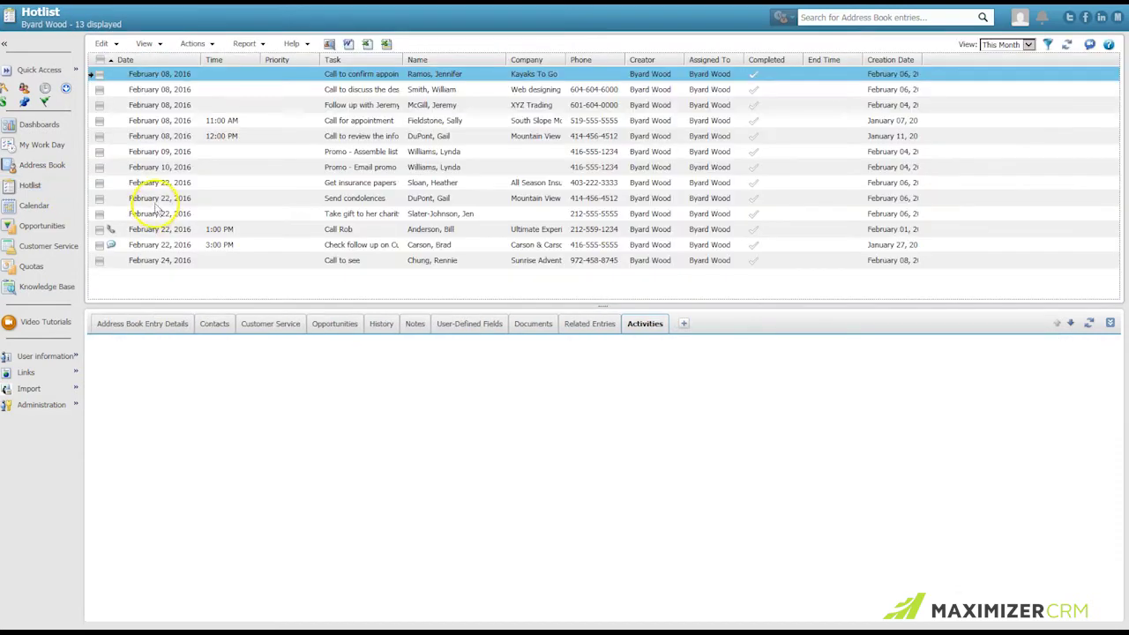
pyautogui.click(99, 89)
pyautogui.click(99, 105)
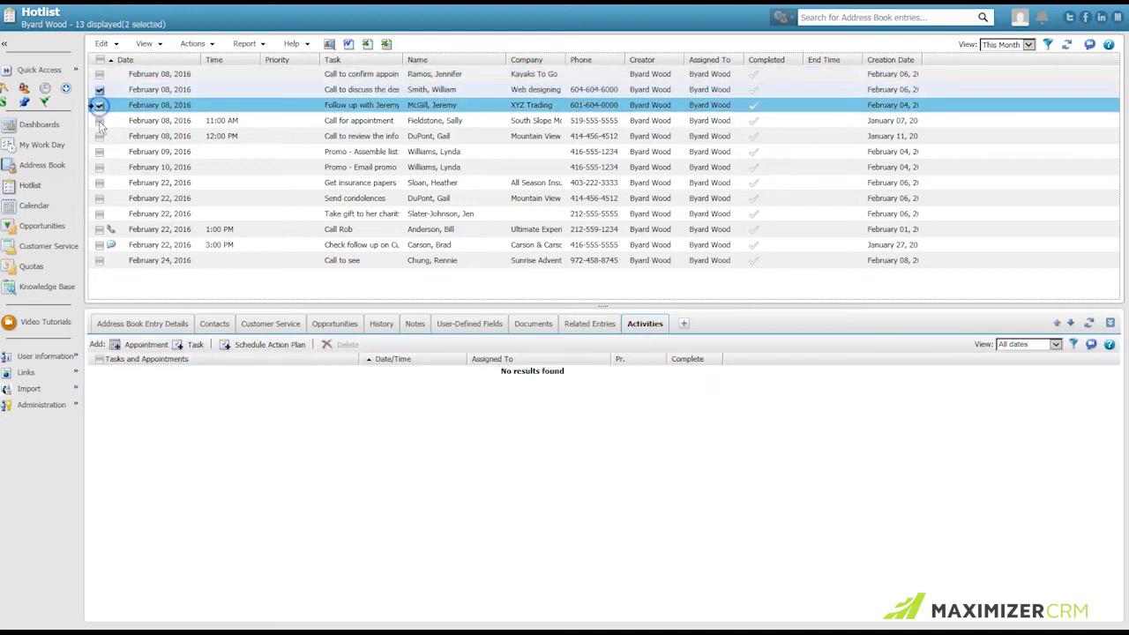
pyautogui.click(99, 120)
pyautogui.click(99, 136)
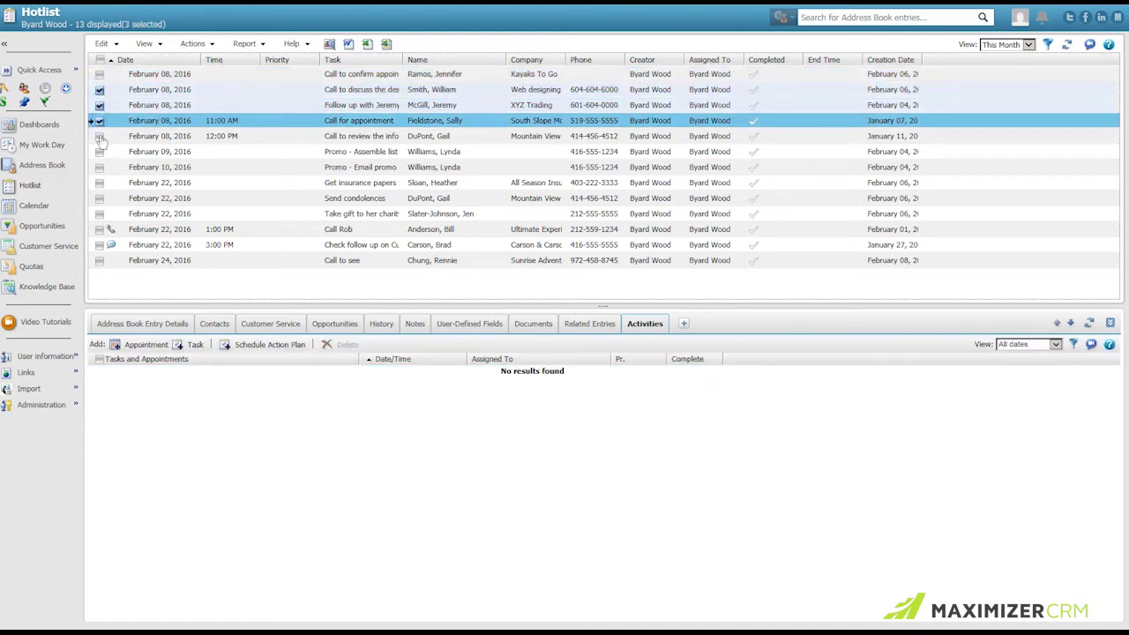
pyautogui.click(329, 45)
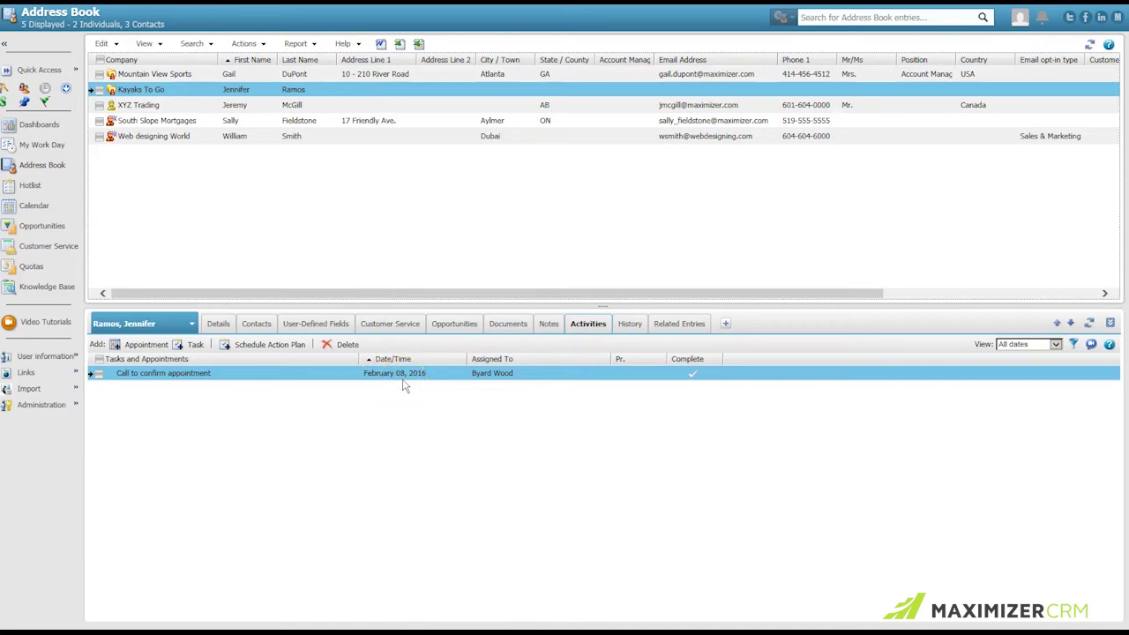
pyautogui.click(216, 324)
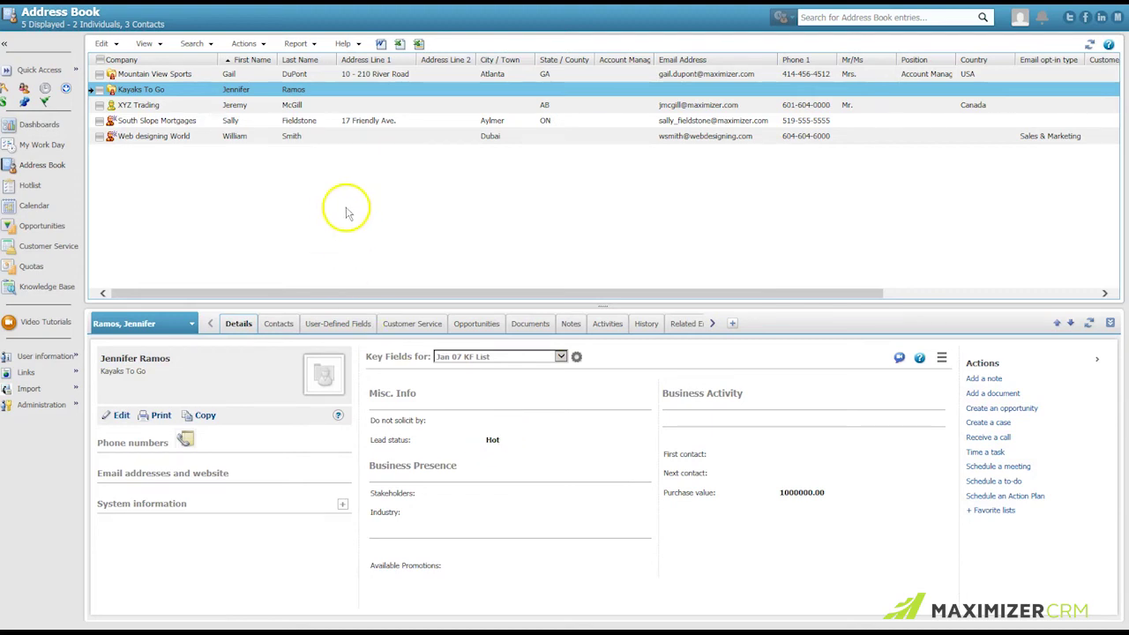
# Set the startup preferences to go directly to Hotlist and view an empty list at Address Book startup, and save them
pyautogui.click(1020, 19)
pyautogui.click(945, 128)
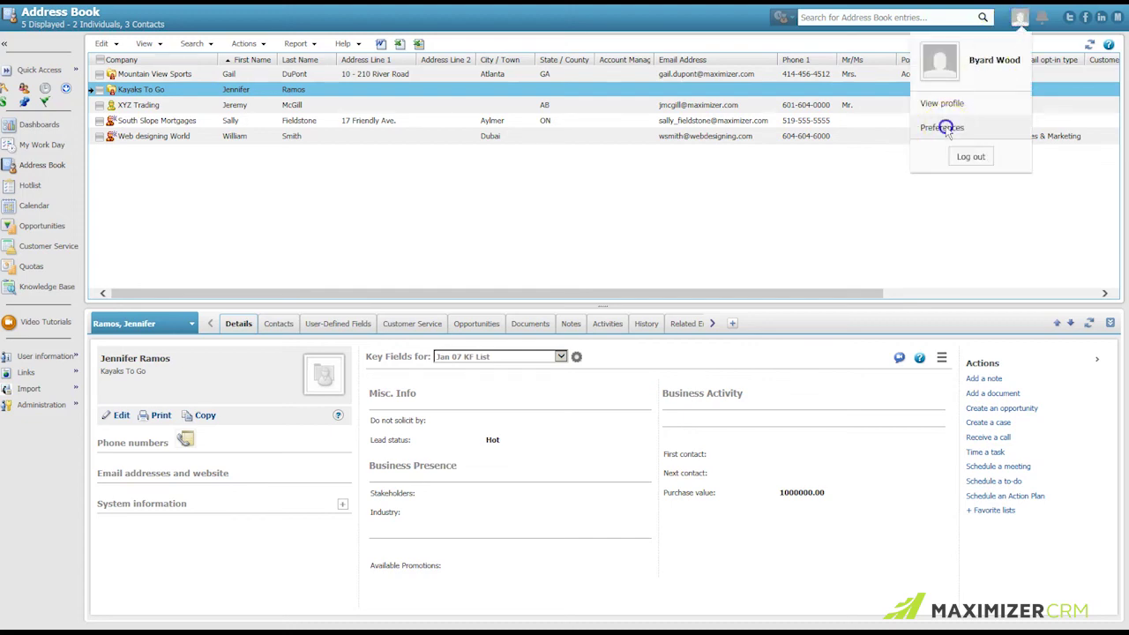
pyautogui.click(501, 448)
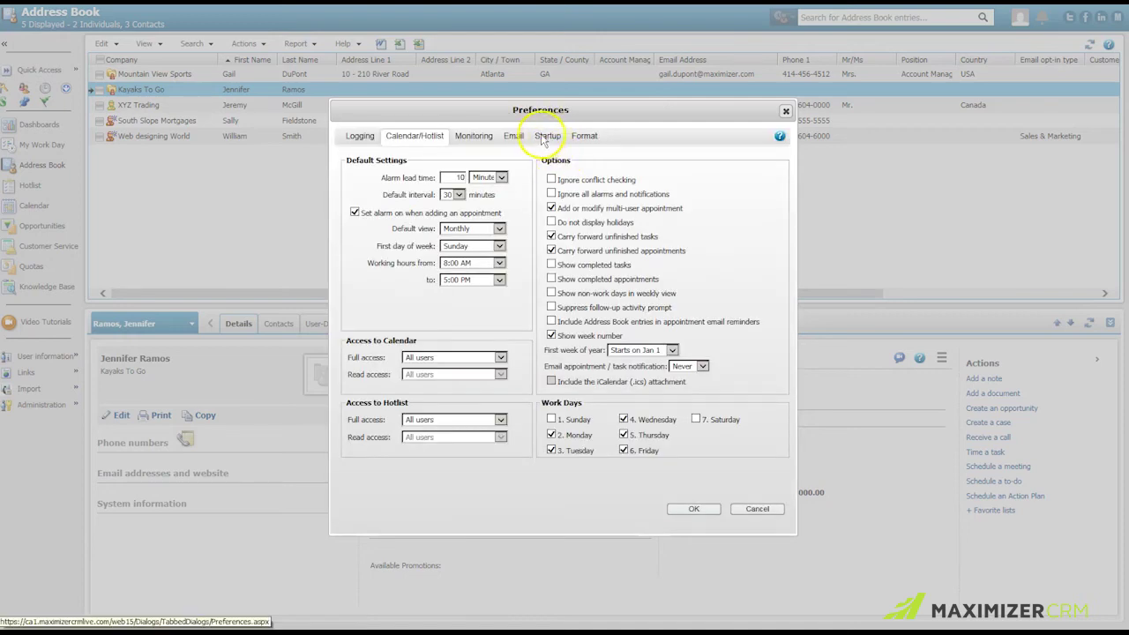
pyautogui.click(546, 136)
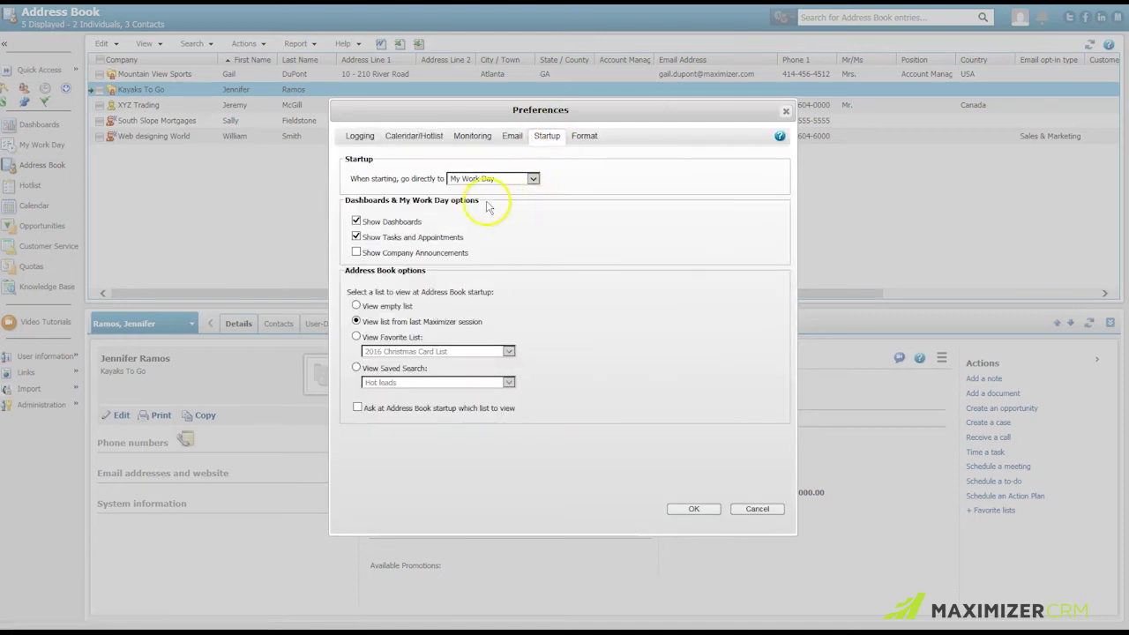
pyautogui.click(534, 178)
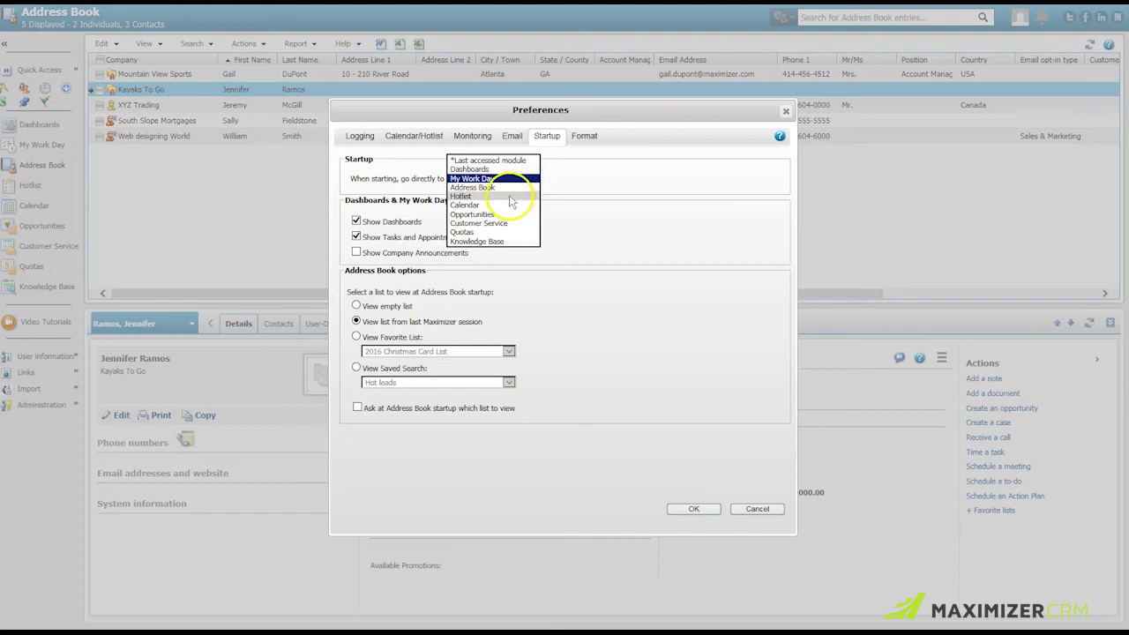
pyautogui.click(510, 196)
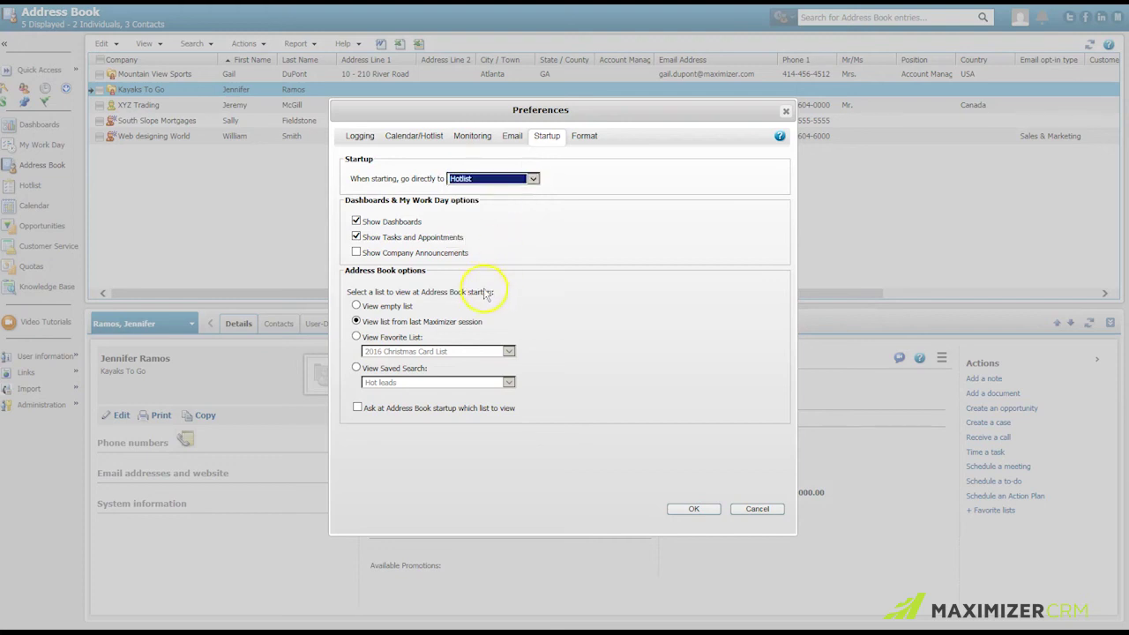
pyautogui.click(356, 306)
pyautogui.click(695, 509)
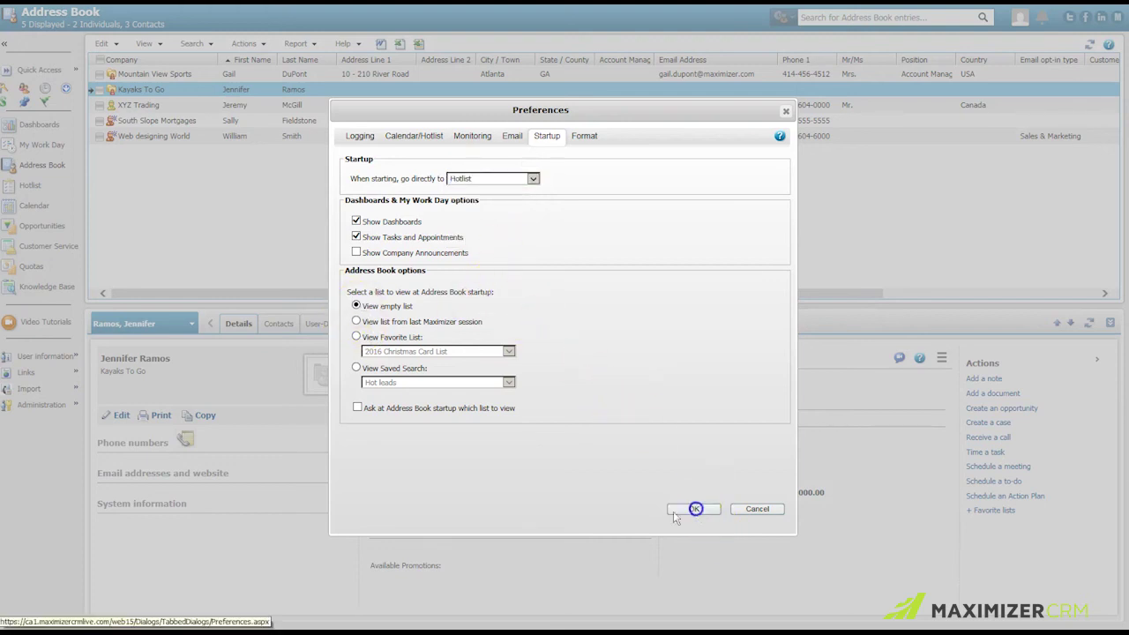